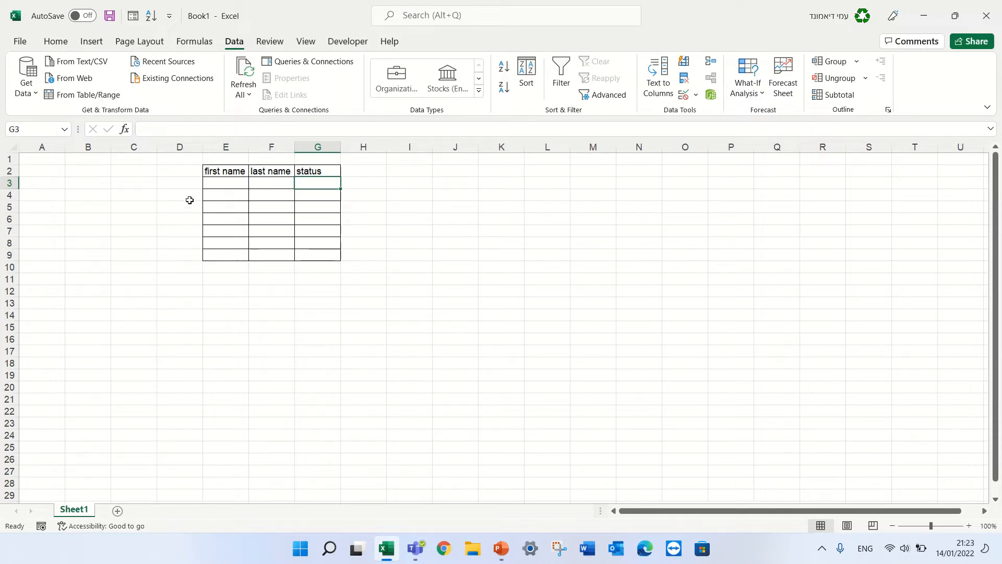
Fill row 3 of the table with the person's first name, last name and the status new.
click(221, 184)
text(ami)
key(Tab)
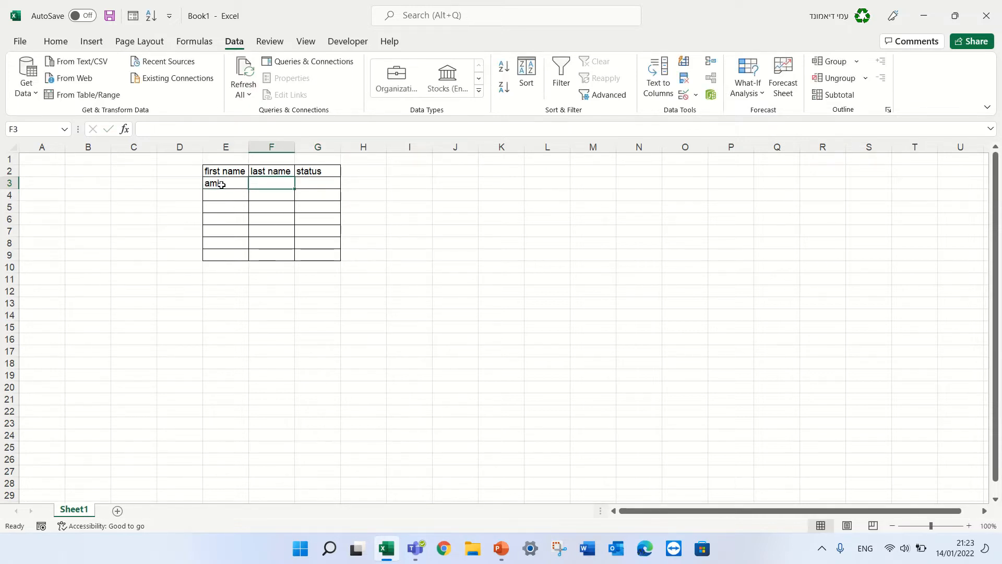
text(diamond)
key(Tab)
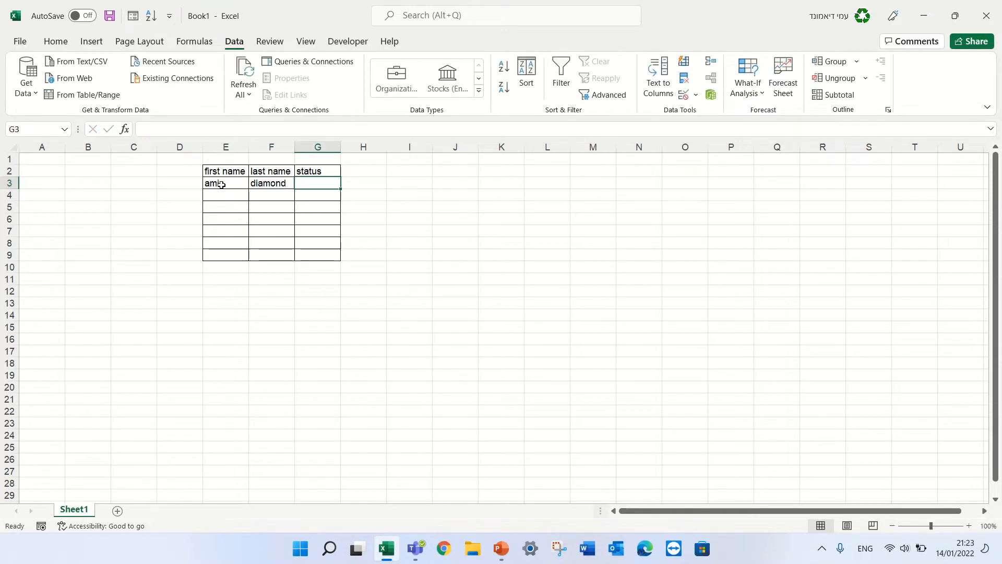
text(new)
key(Return)
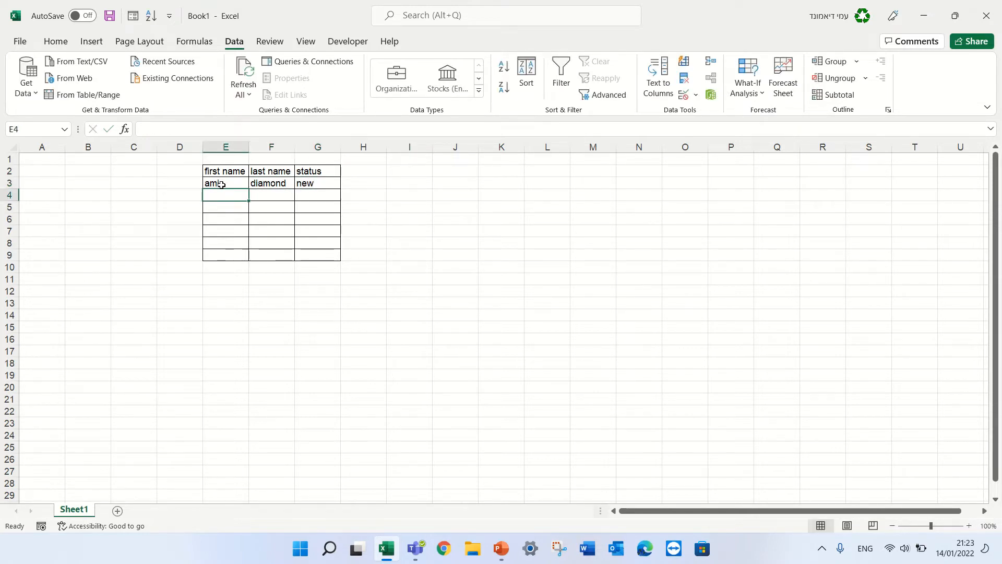
Enter the second person's first name in cell E4.
text(ass)
key(BackSpace)
key(BackSpace)
key(BackSpace)
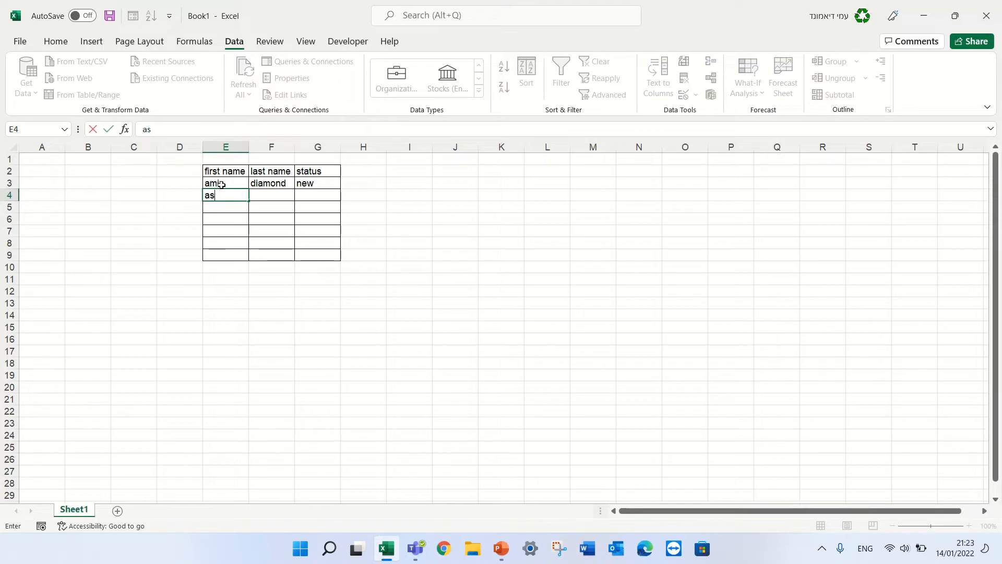
text(daci)
key(BackSpace)
key(BackSpace)
text(vide)
Complete row 4 with the second person's last name and the status closed.
click(266, 195)
text(cho)
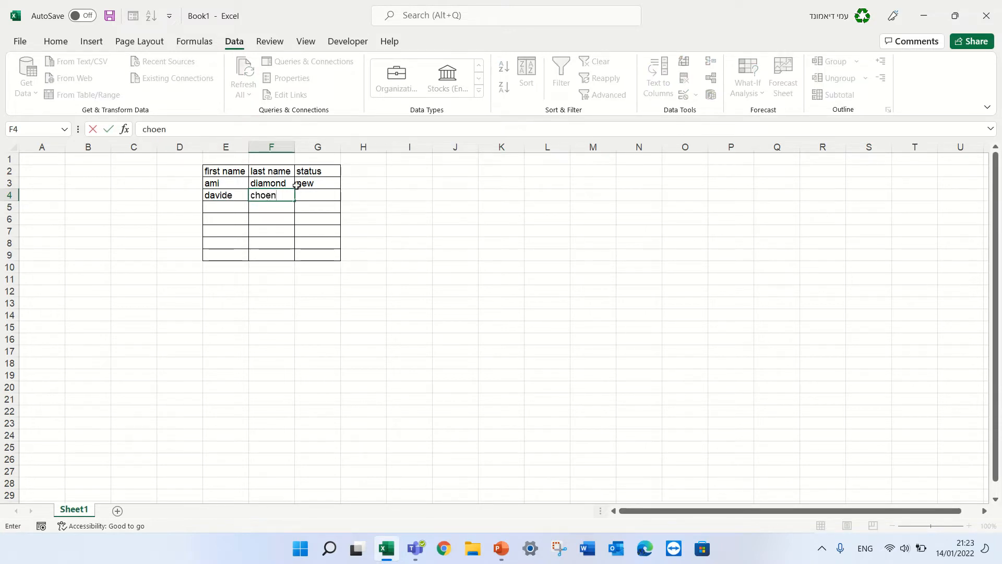
text(en)
key(BackSpace)
key(BackSpace)
key(BackSpace)
key(BackSpace)
key(BackSpace)
text(joe)
key(Return)
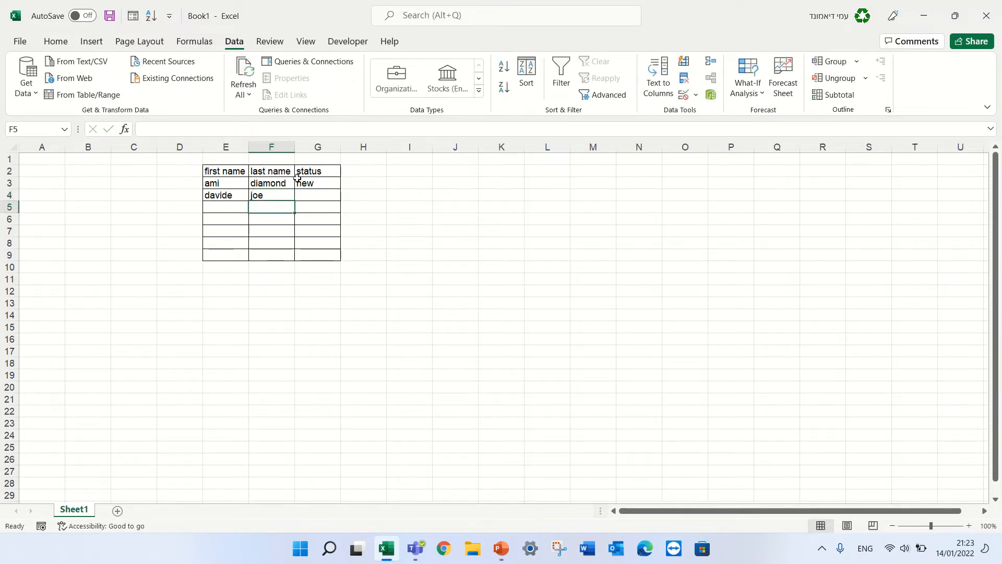
click(306, 193)
text(closed)
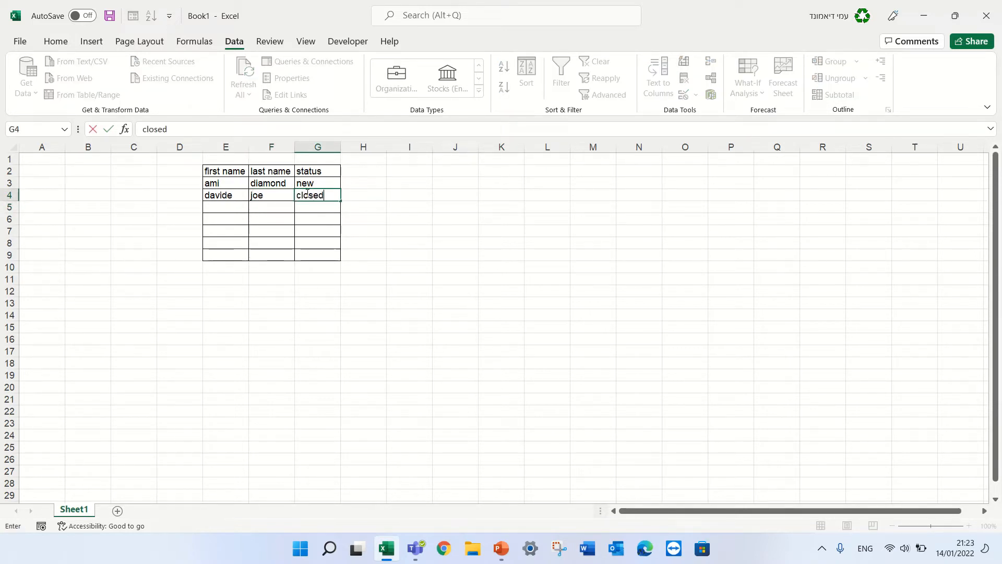
key(Return)
Apply List data validation with an in-cell dropdown to status cell G3, using =$Q$1:$Q$6 as the source.
click(316, 184)
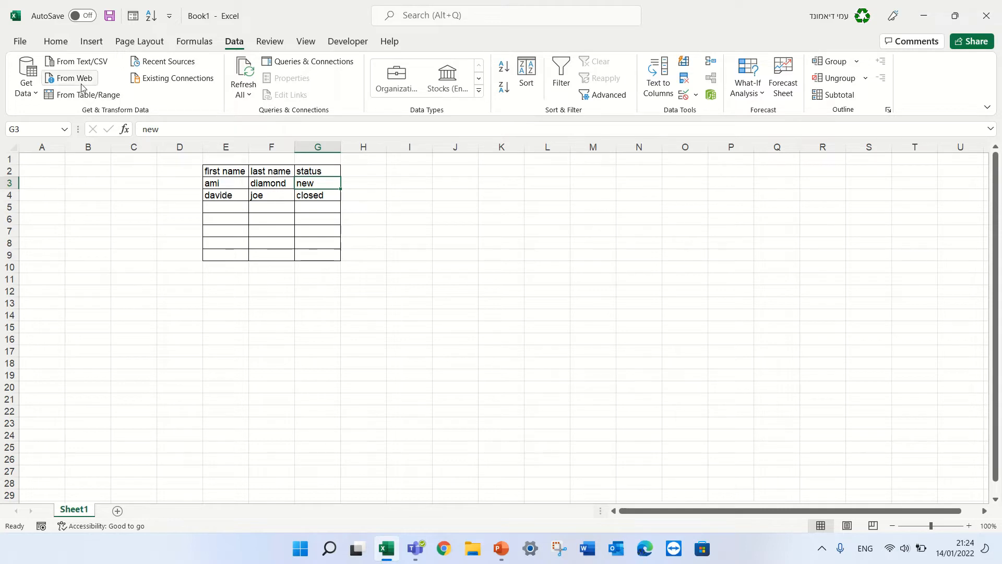
click(56, 45)
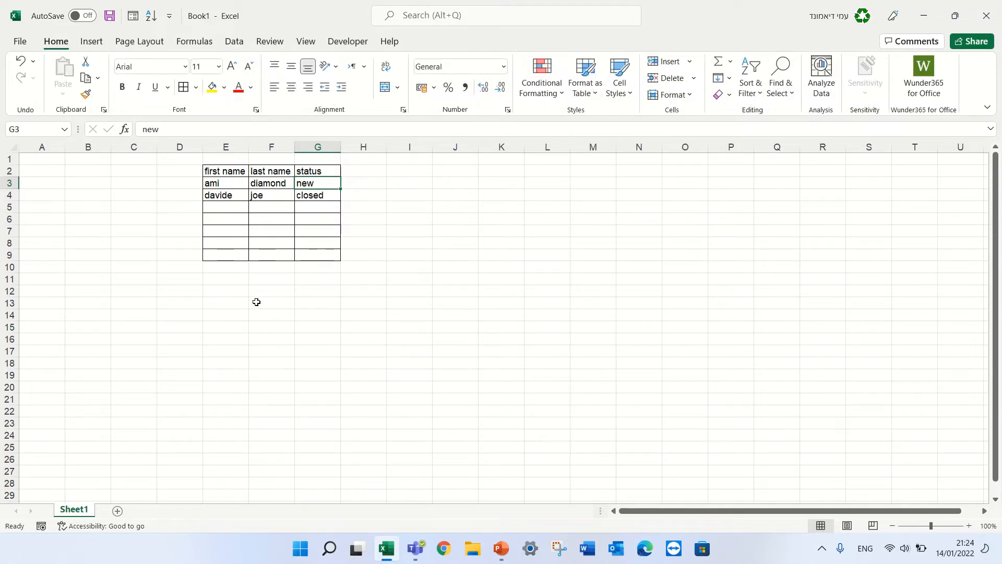
click(234, 42)
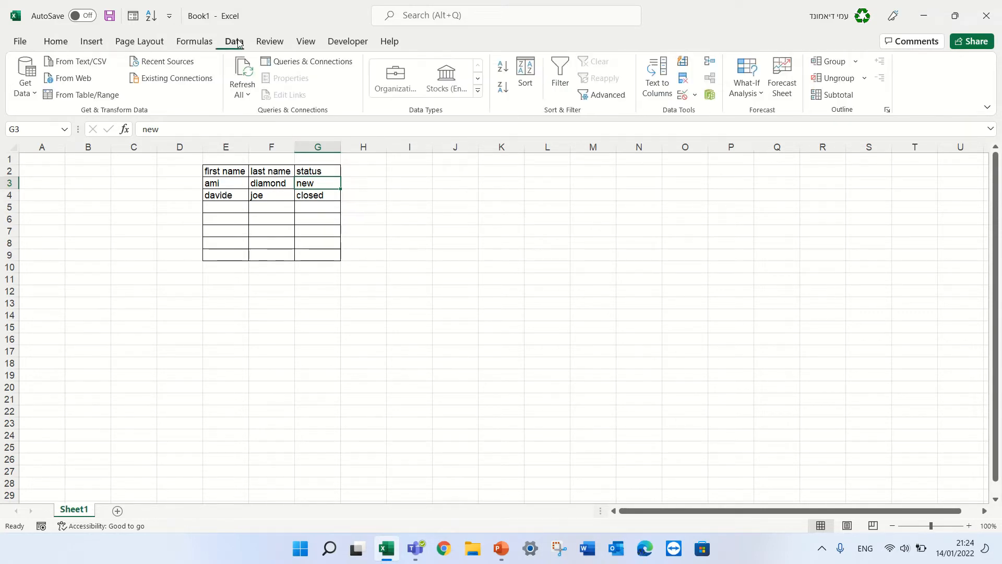
click(696, 96)
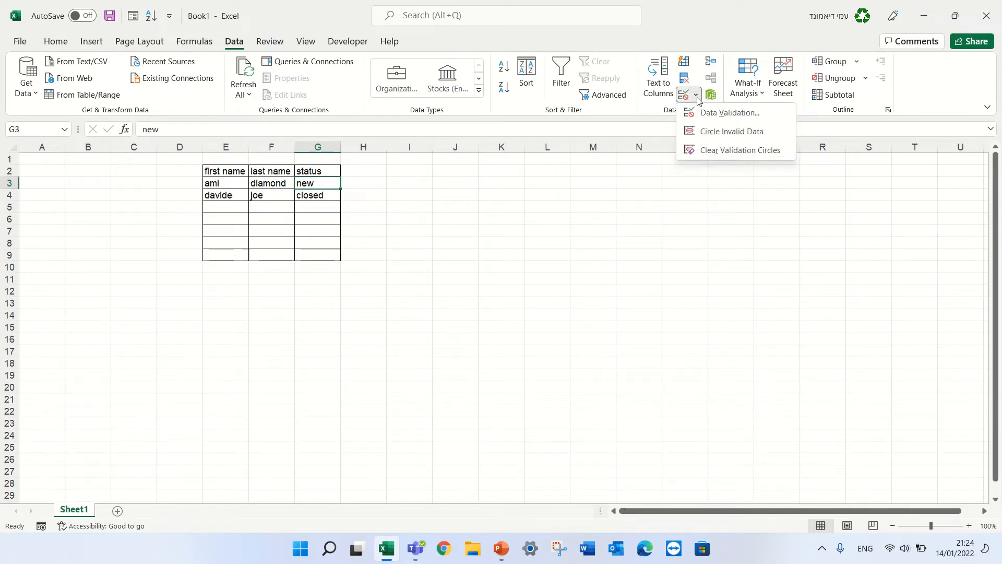
click(707, 113)
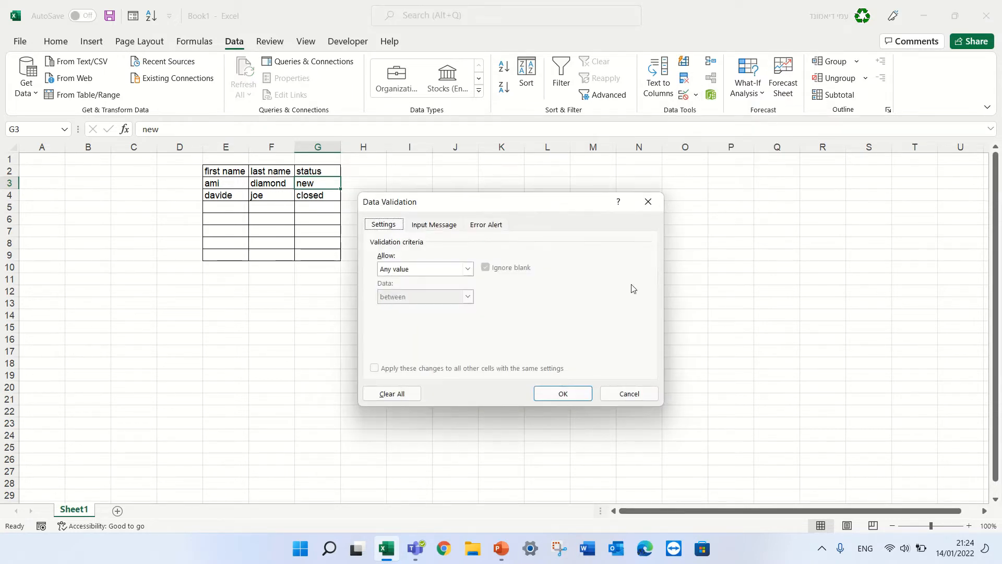
click(468, 270)
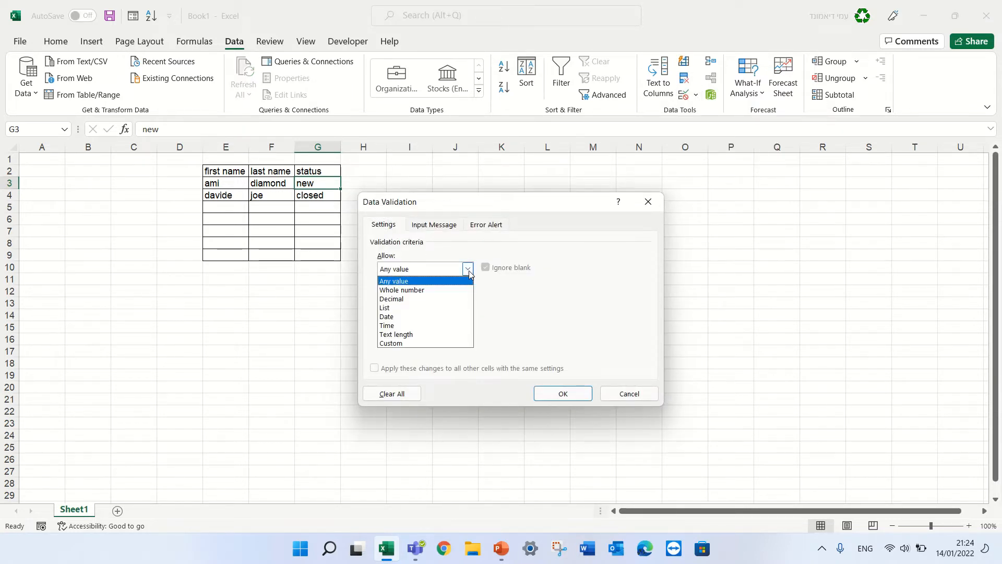
click(427, 308)
click(415, 326)
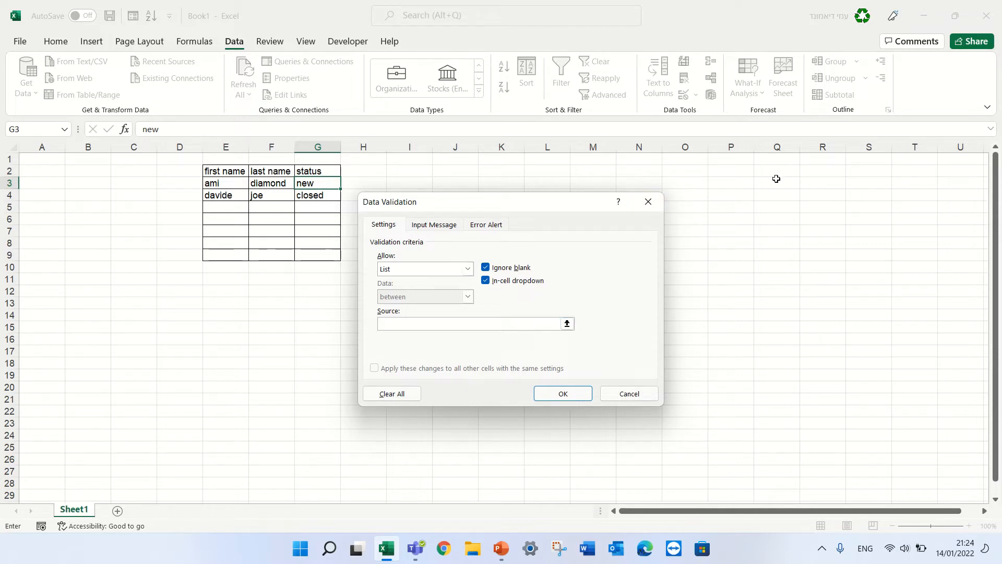
drag(776, 161, 769, 216)
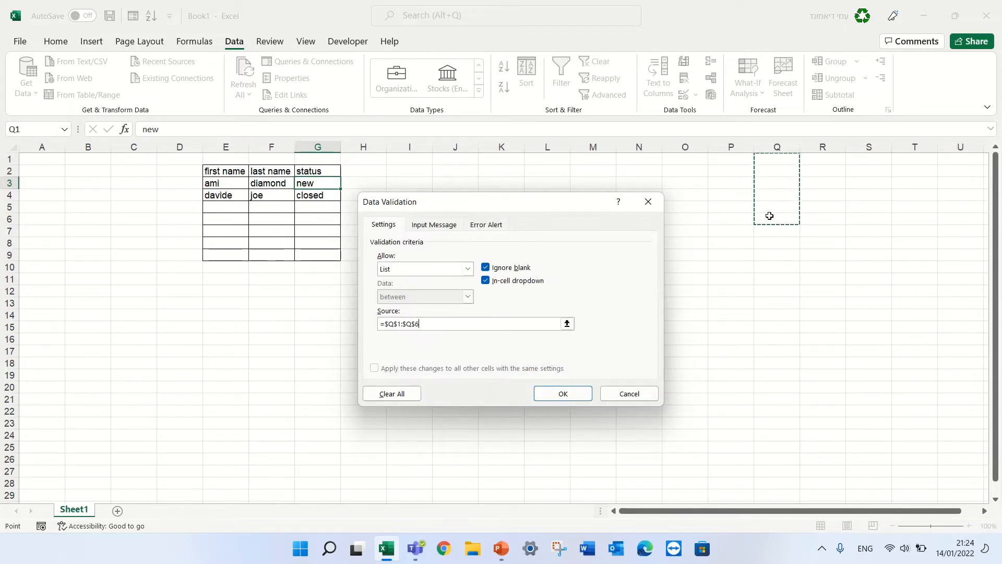
click(564, 397)
Fill the source range Q1:Q6 with yellow.
drag(770, 160, 766, 219)
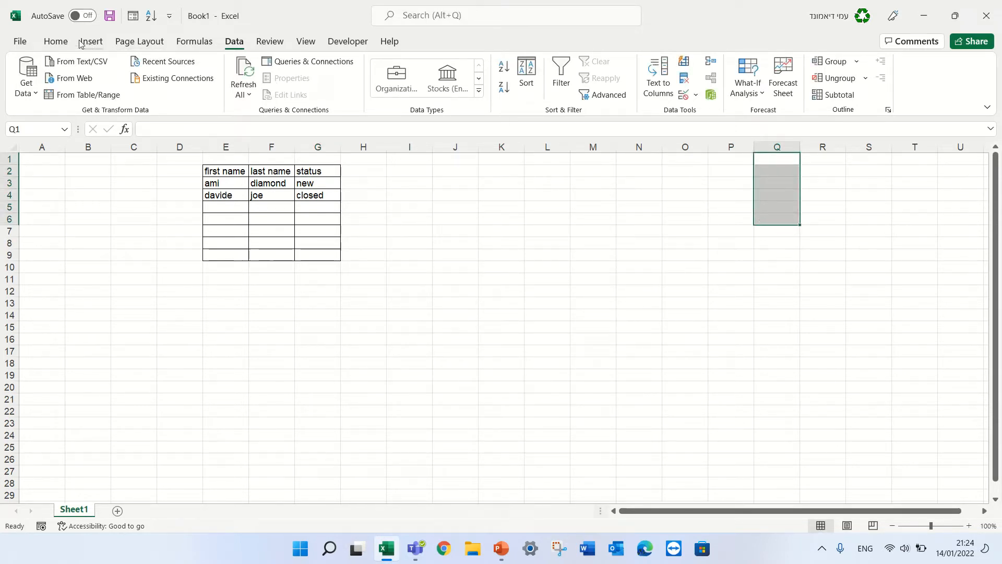
click(57, 42)
click(211, 87)
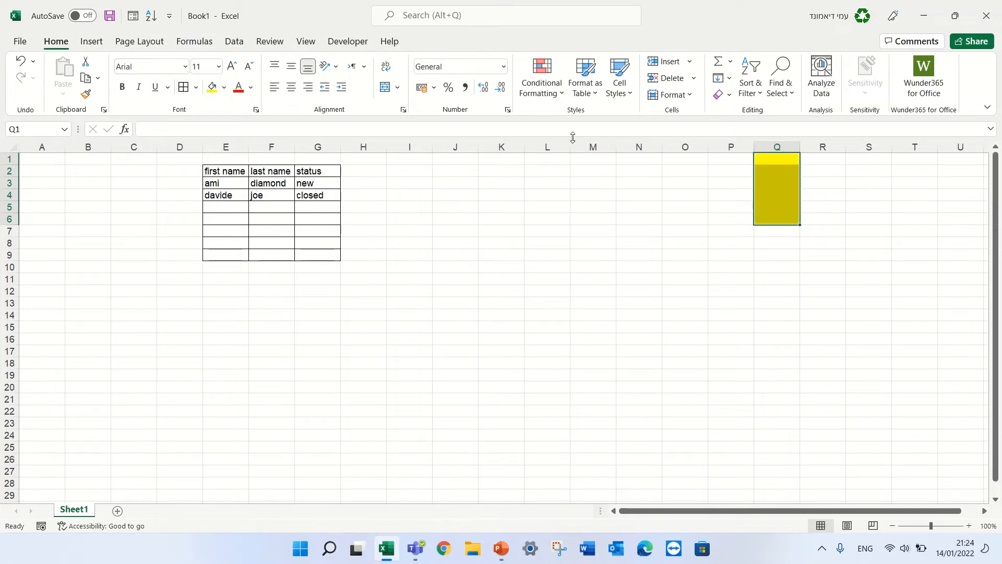
Enter the dropdown options new, open and closed in cells Q1 to Q3.
click(771, 161)
text(new)
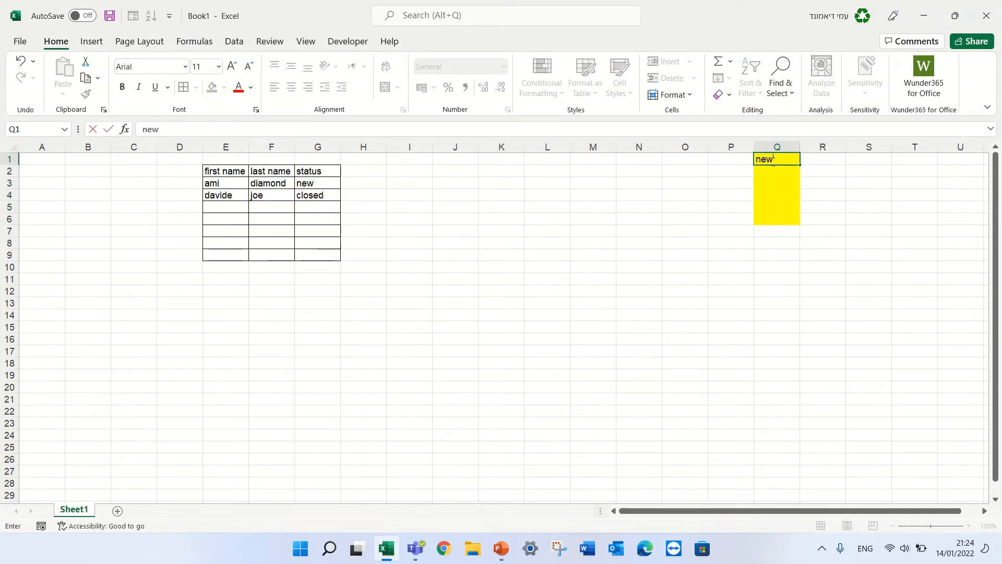
key(Return)
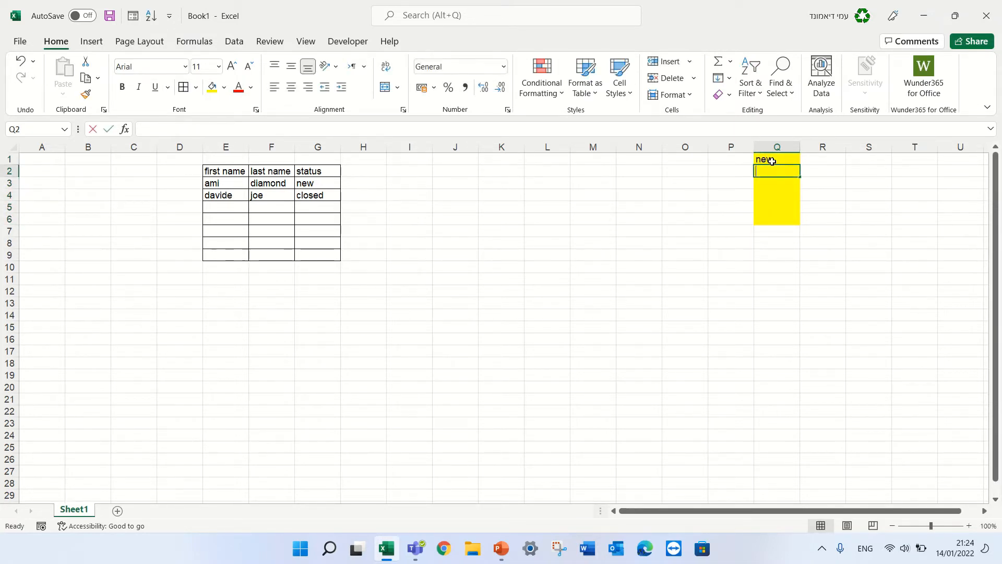
text(opebn)
key(Return)
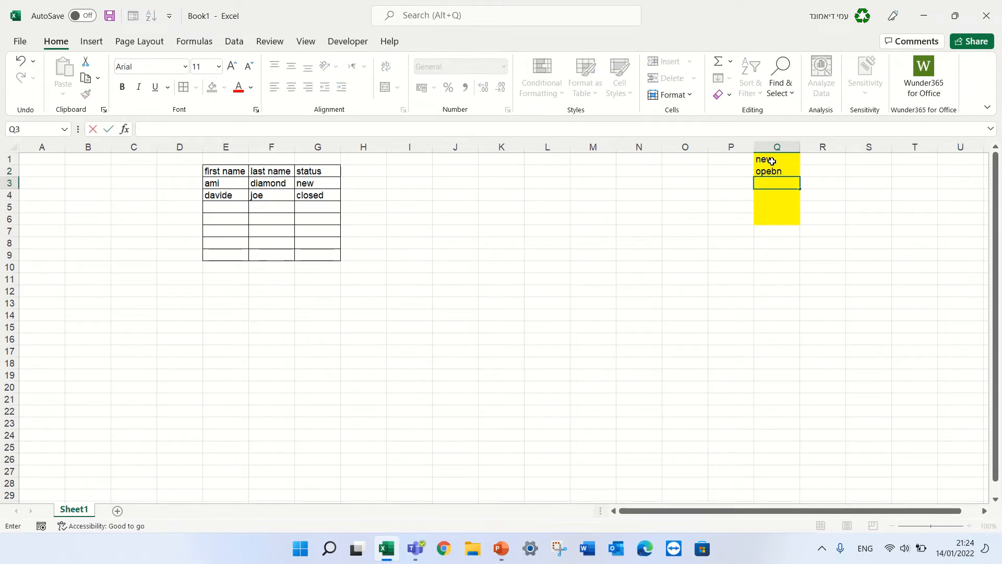
key(Up)
text(open)
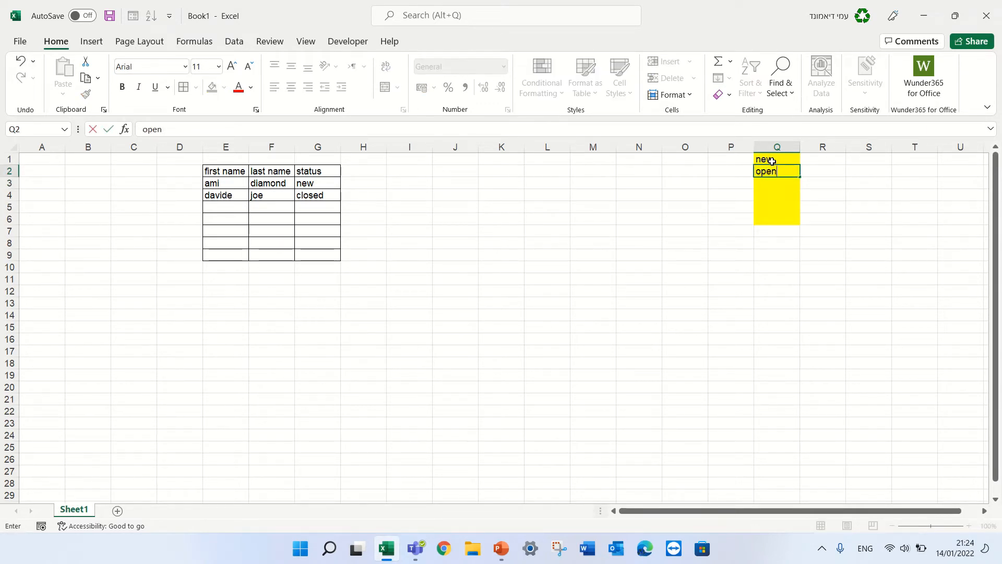
key(Return)
text(closed)
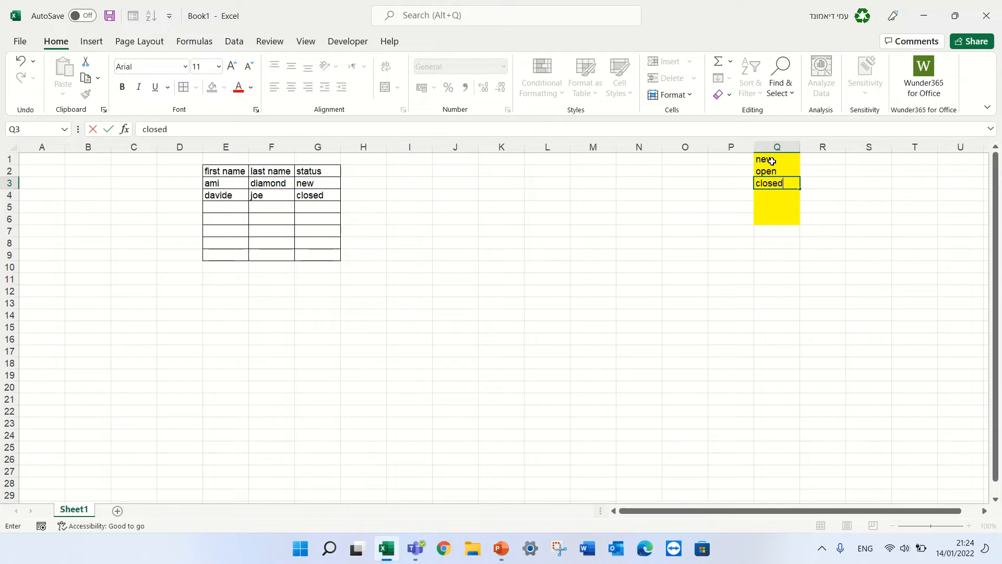
key(Return)
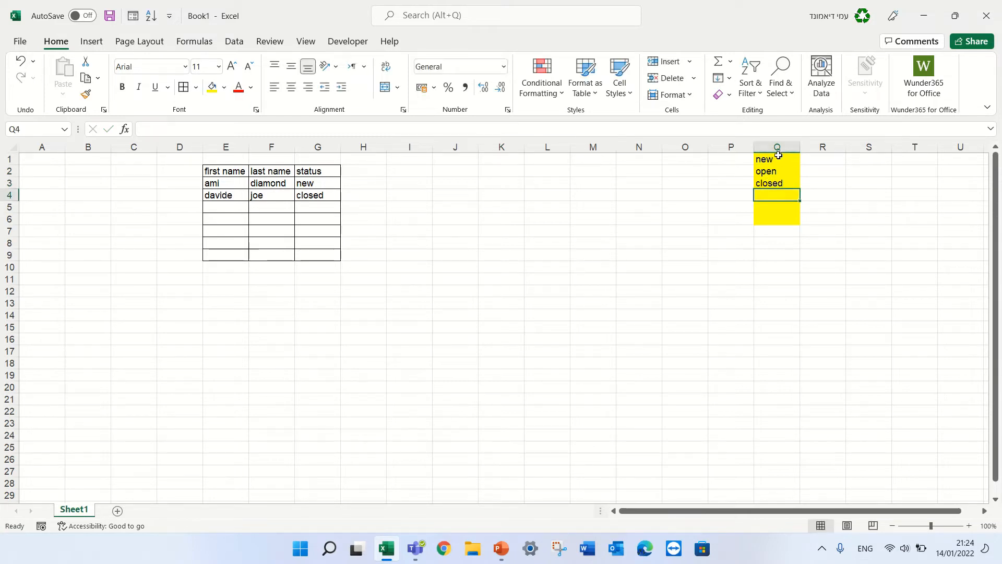
Choose open from the dropdown in G3 and clear the status in G4.
click(329, 184)
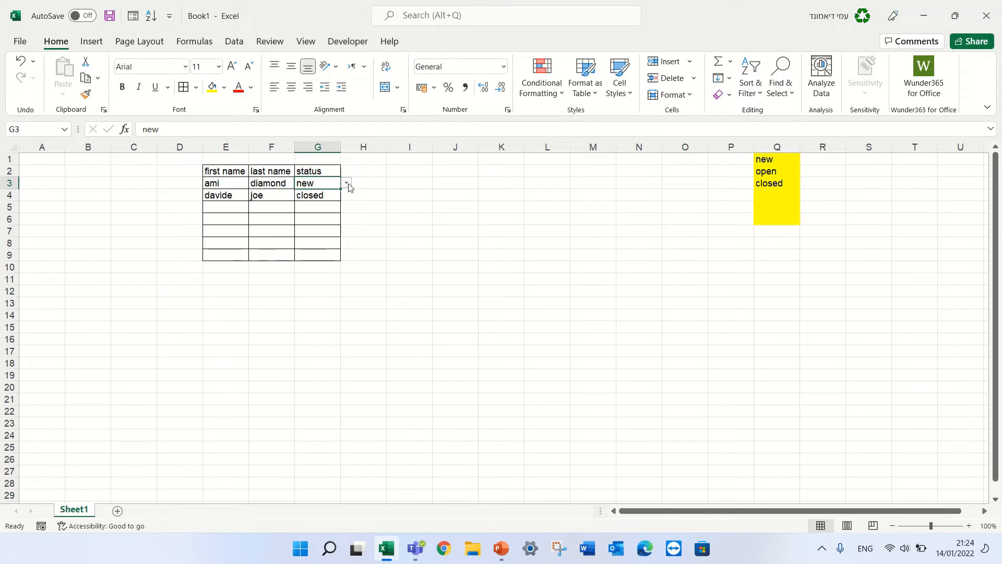
click(348, 184)
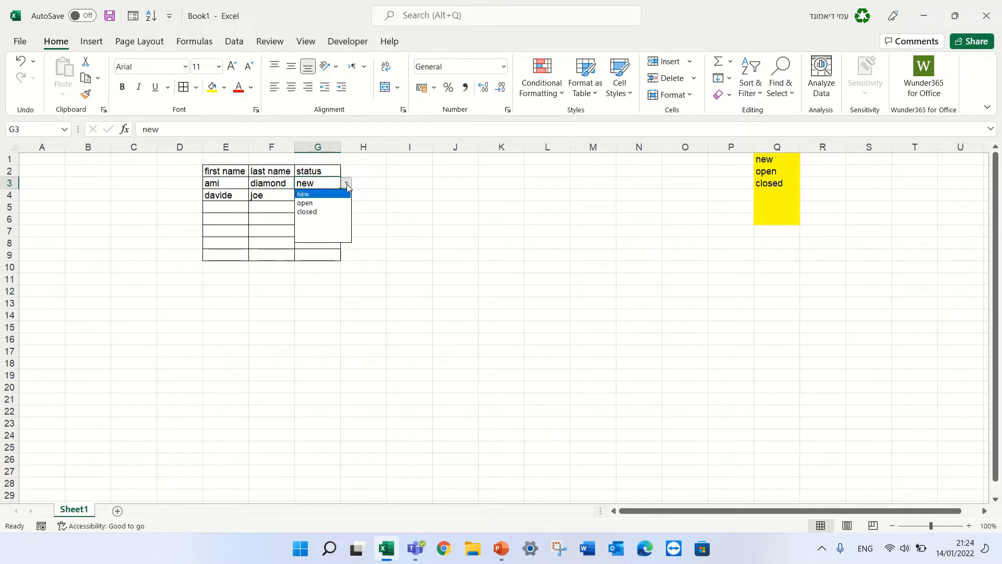
click(329, 201)
click(328, 195)
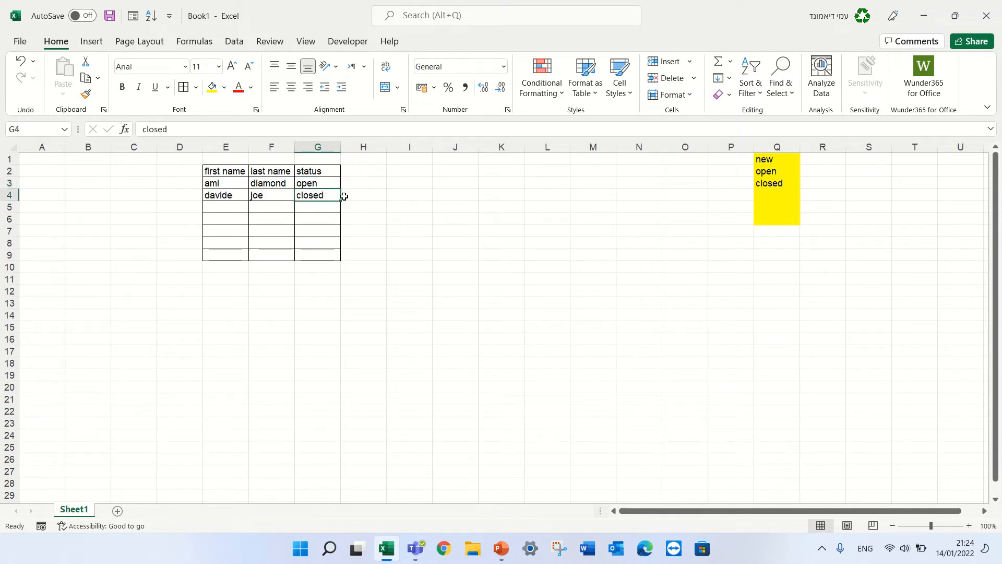
key(Delete)
Extend the List validation of G3 to the status cells G3:G16, keeping the same source.
click(310, 182)
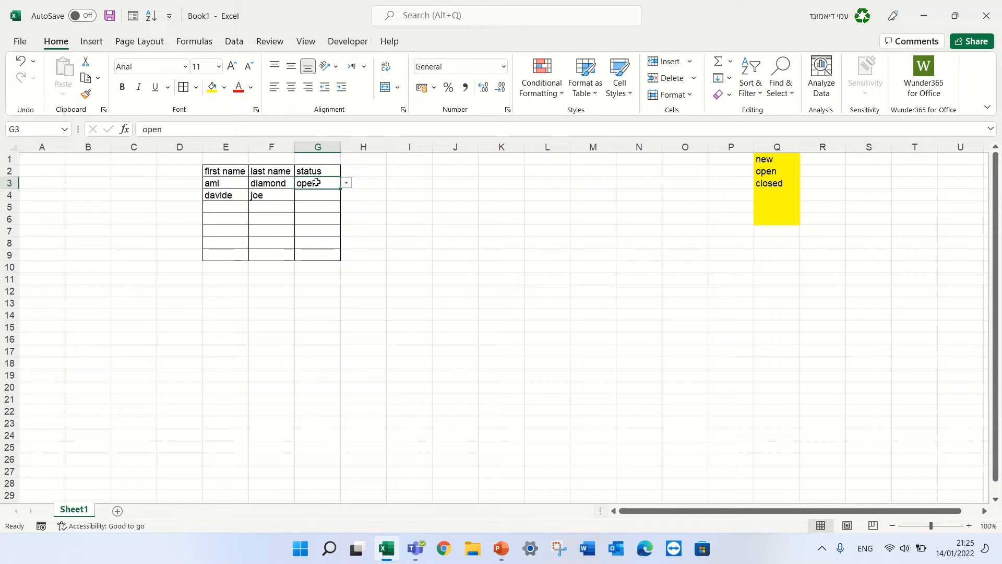
drag(316, 182, 310, 345)
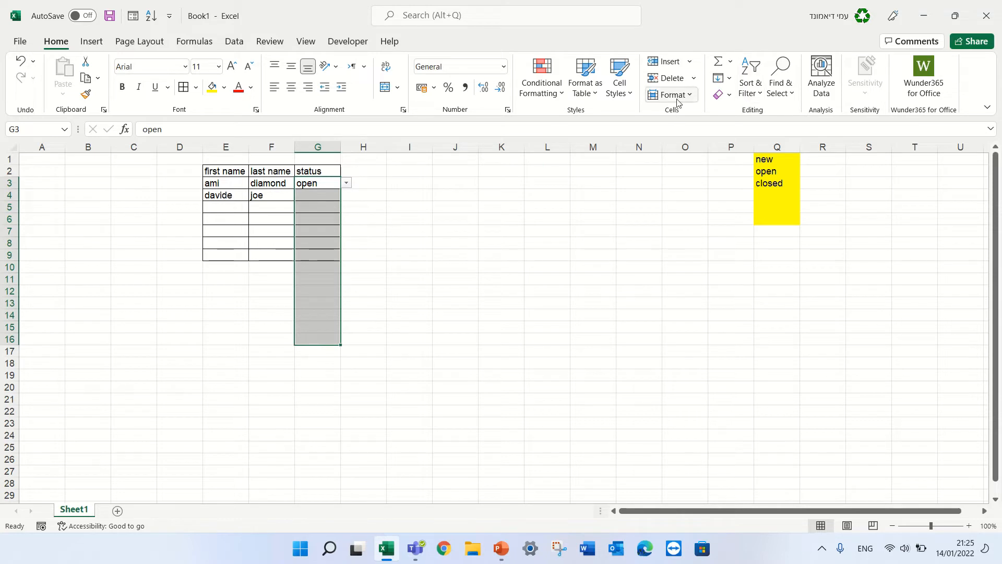
click(235, 42)
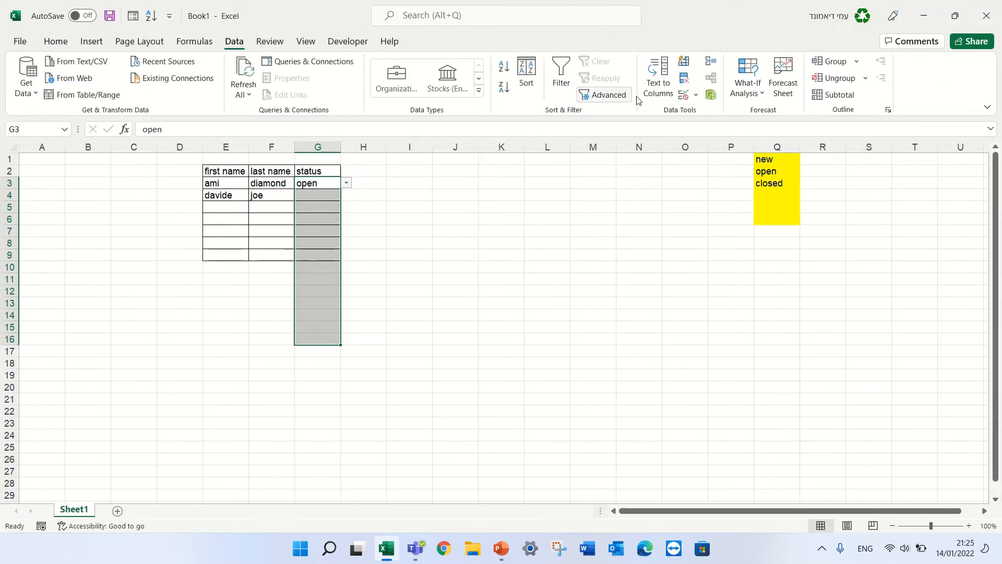
click(684, 96)
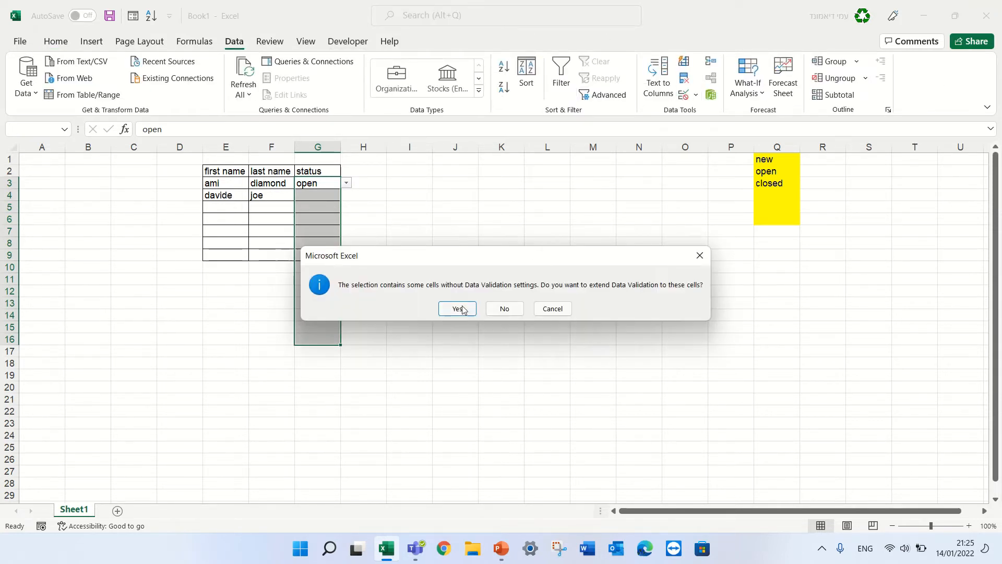
click(457, 309)
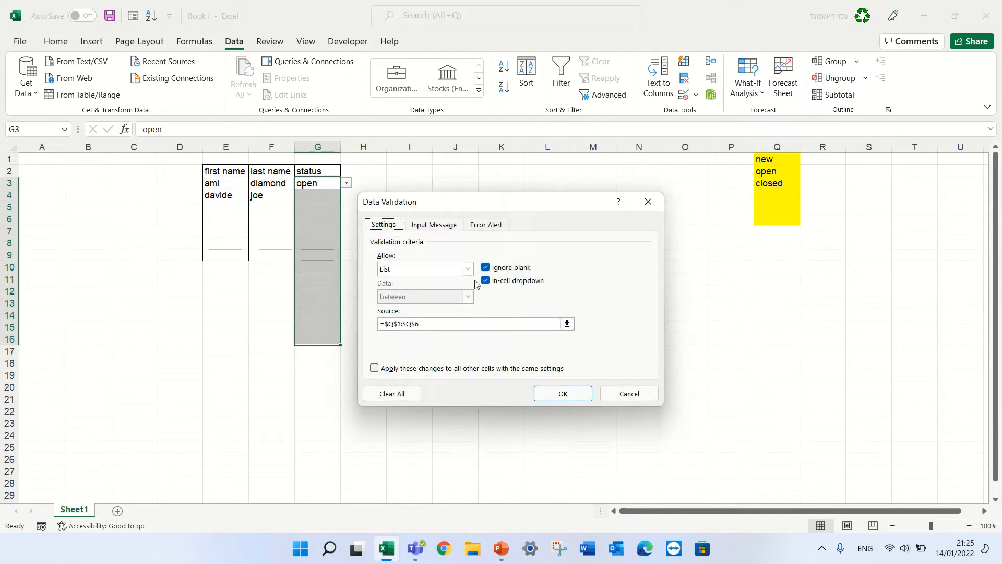
click(559, 392)
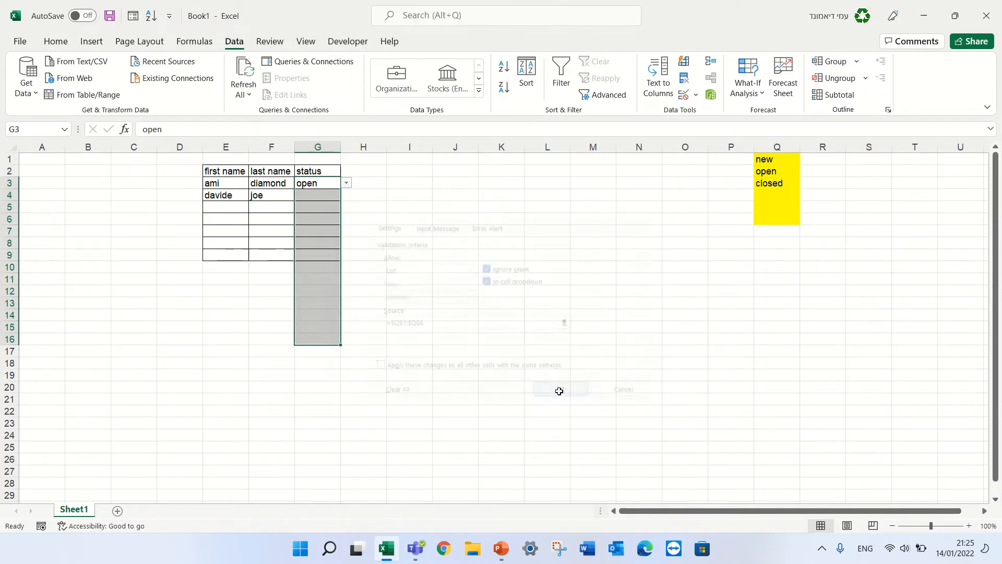
click(427, 244)
Choose open from the dropdown in G4 and new from the dropdown in G5.
click(321, 193)
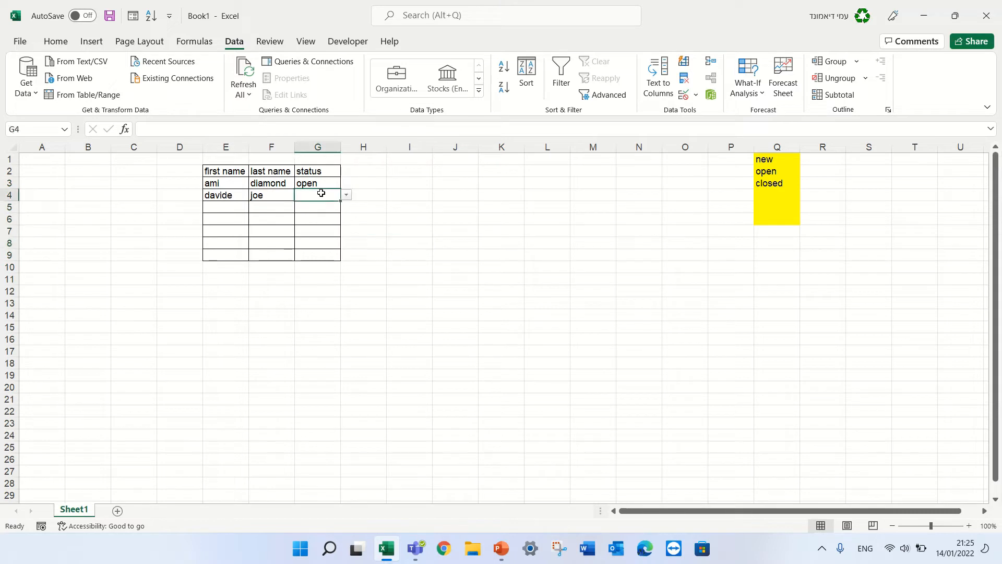
click(346, 194)
click(332, 212)
click(332, 212)
click(346, 206)
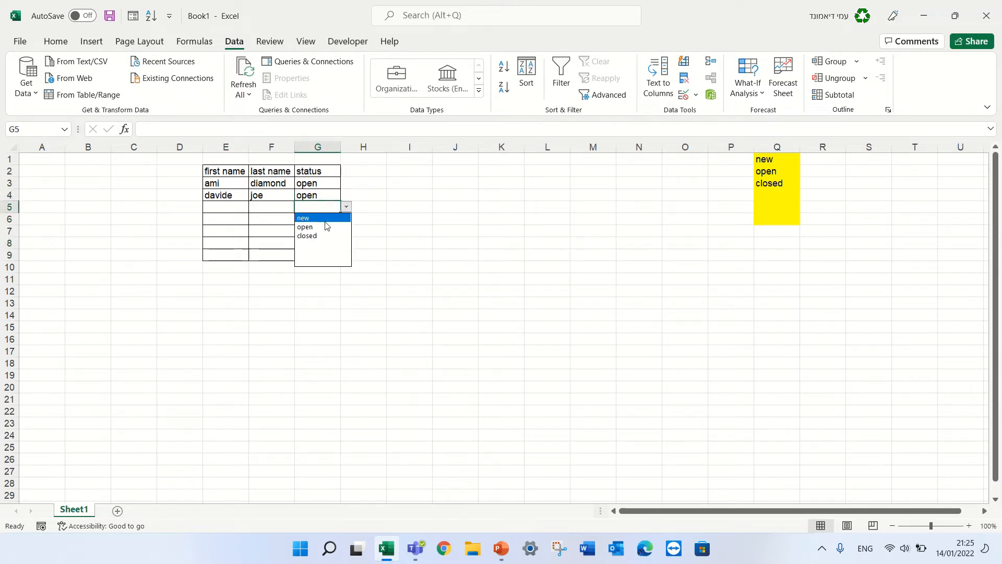
click(319, 217)
click(320, 219)
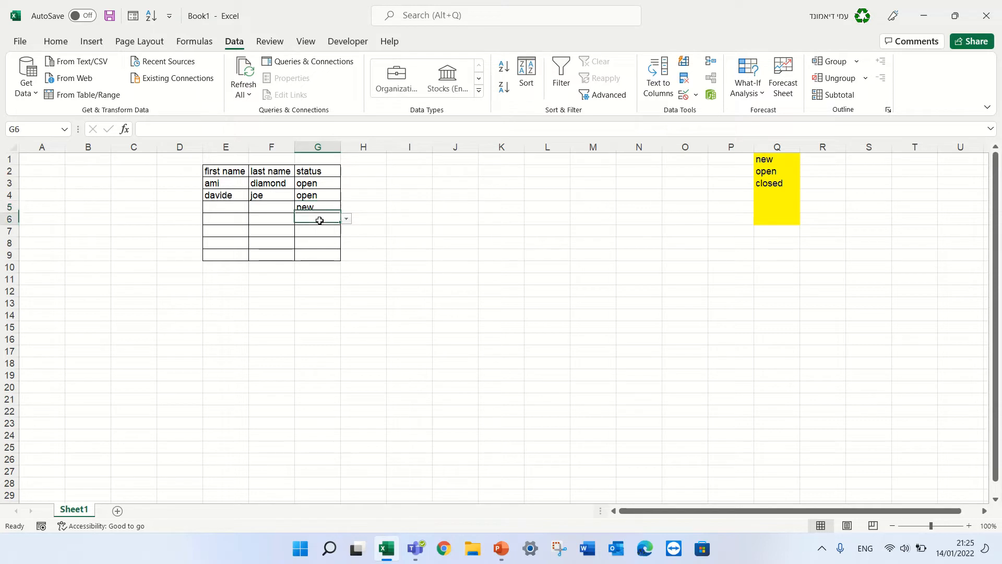
Choose open from the dropdown in G6, then test its validation by trying to overwrite it with ddasdasda.
click(347, 221)
click(334, 237)
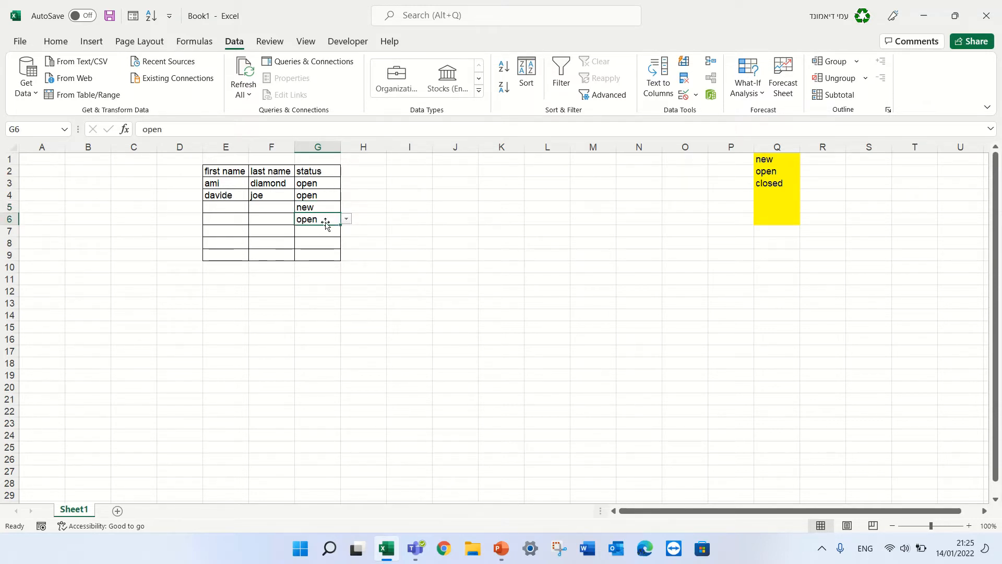
text(ddasdasda)
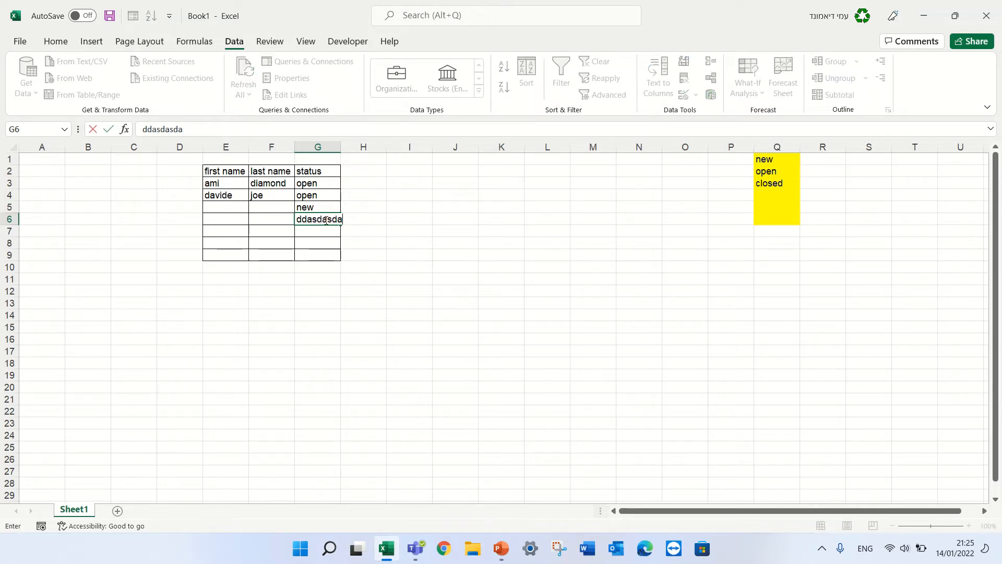
key(Return)
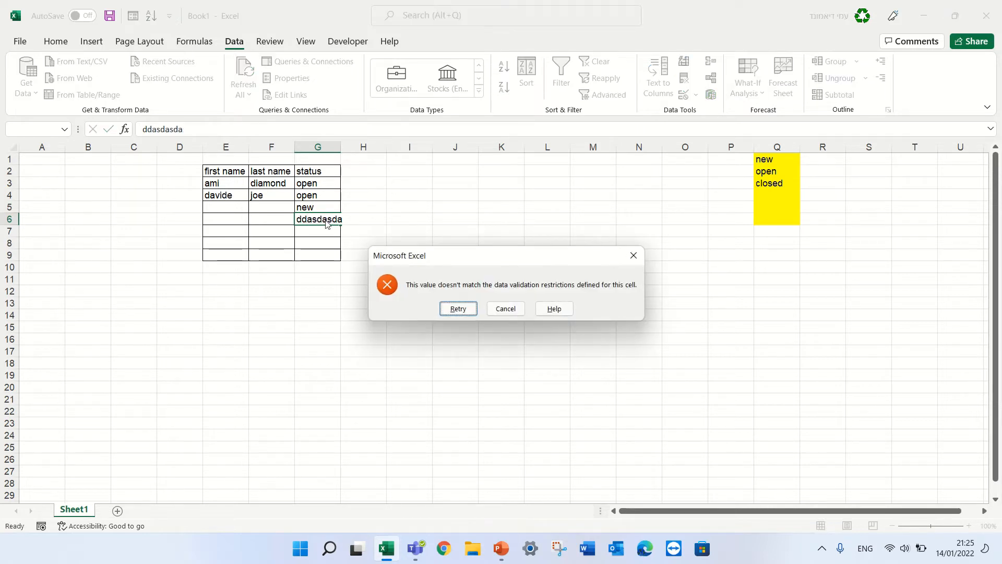
click(504, 312)
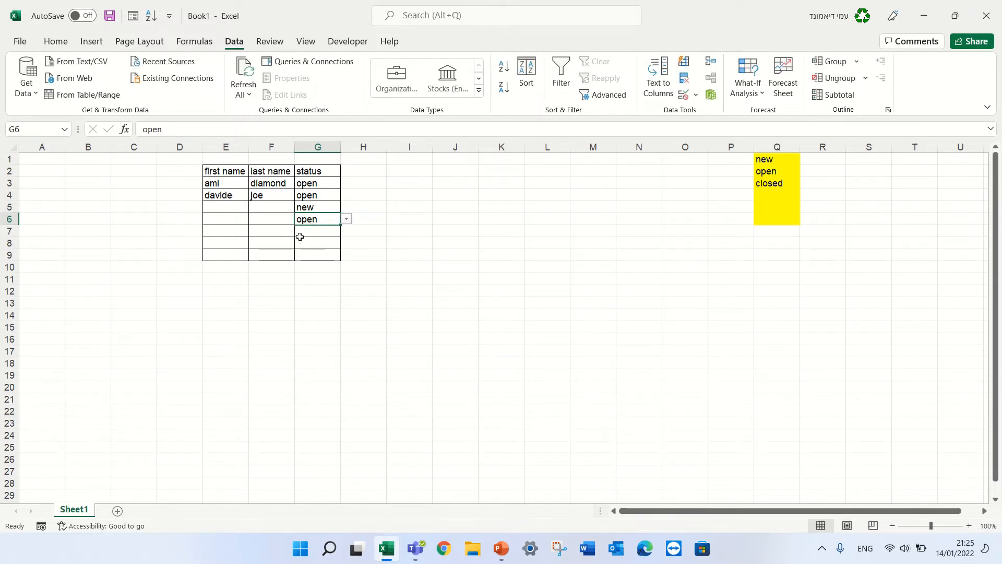
Add a sales column header in H2 beside the status column.
click(360, 176)
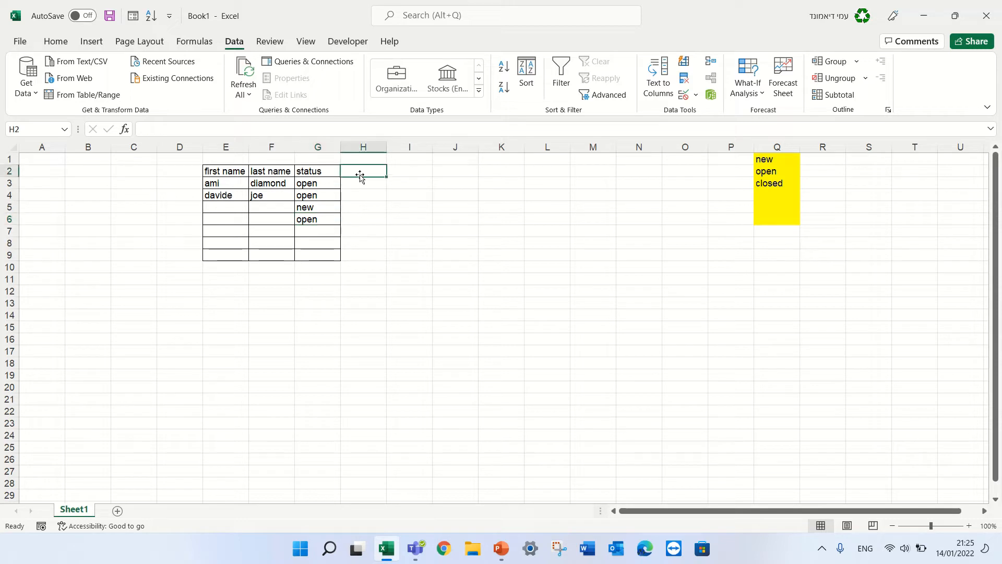
text(sales)
key(Return)
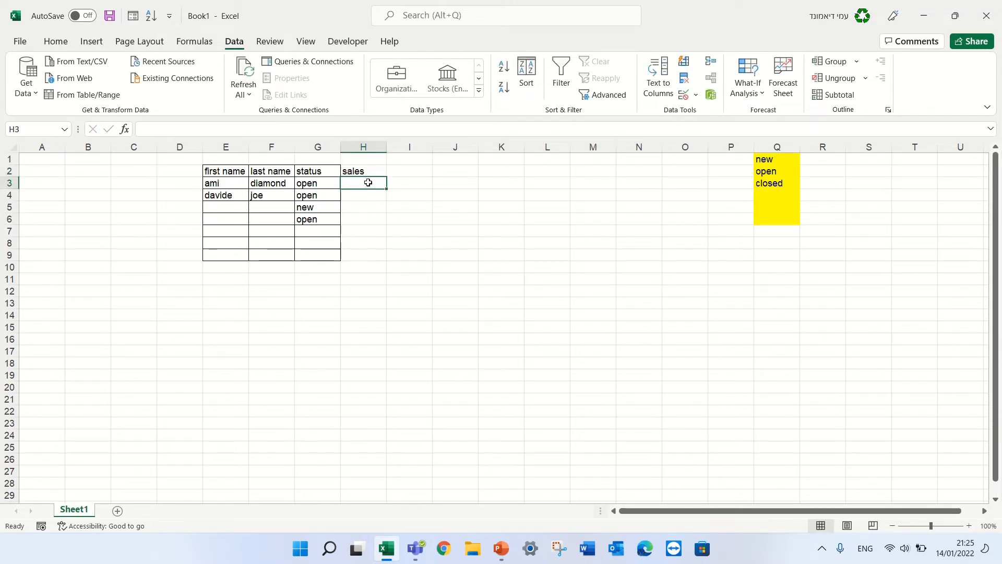
Apply data validation to the sales cells H3:H9 that allows only whole numbers between 100 and 200.
drag(369, 183, 369, 254)
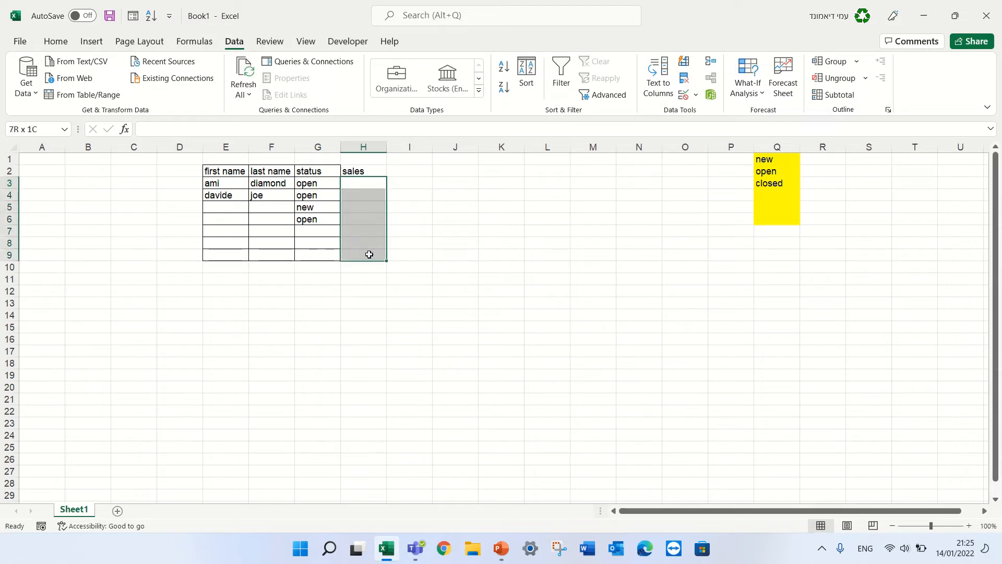
click(684, 94)
click(647, 202)
click(695, 95)
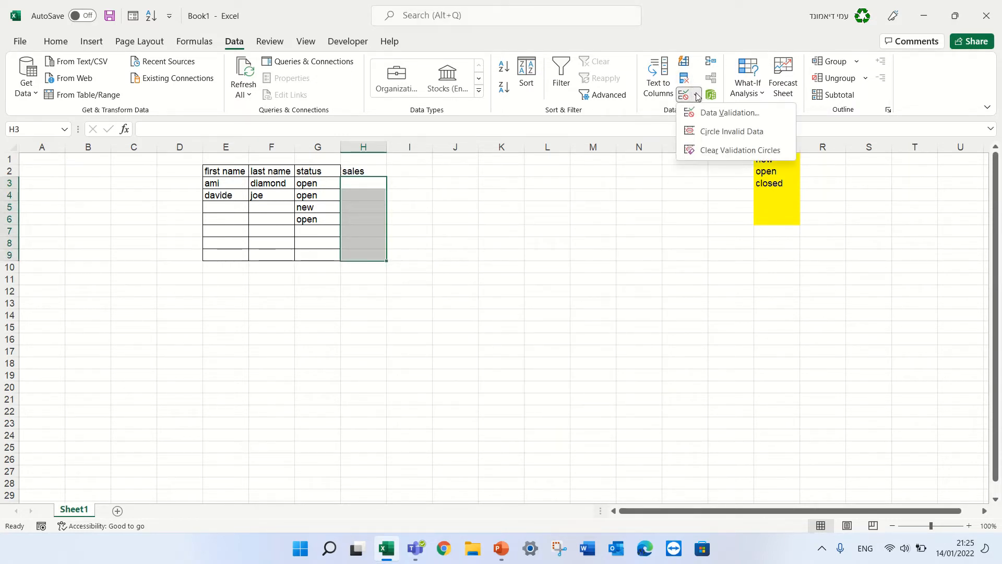
click(737, 115)
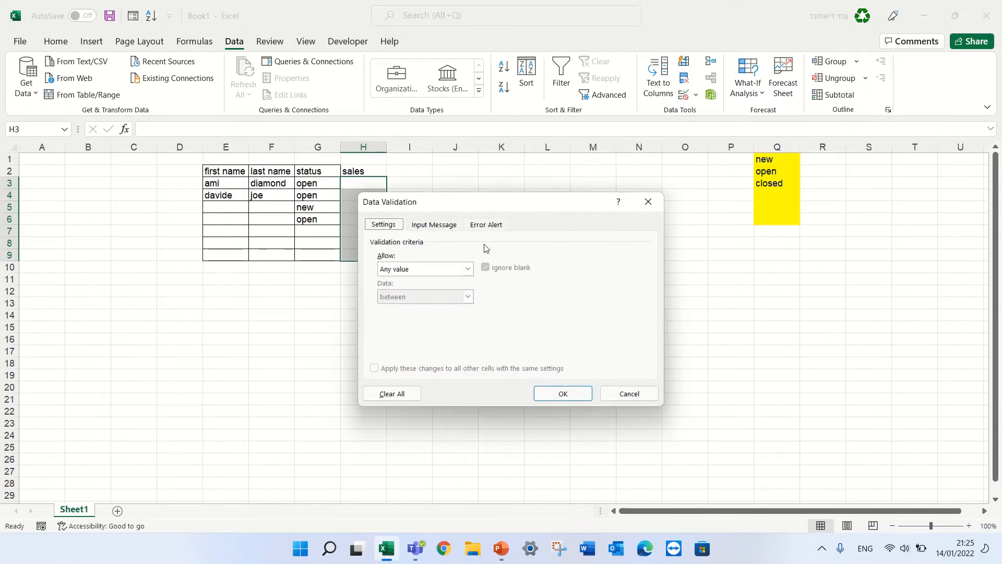
click(467, 269)
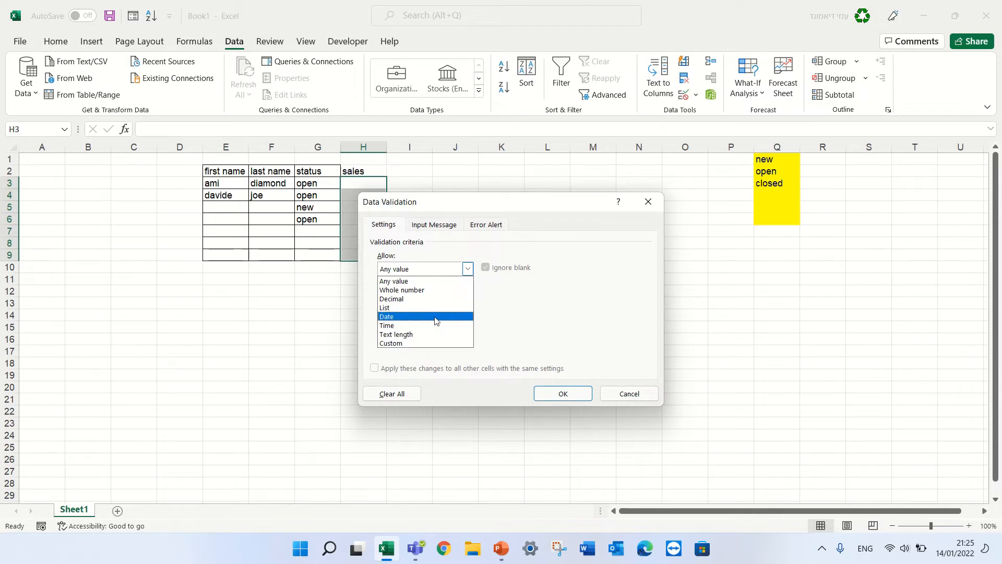
click(431, 290)
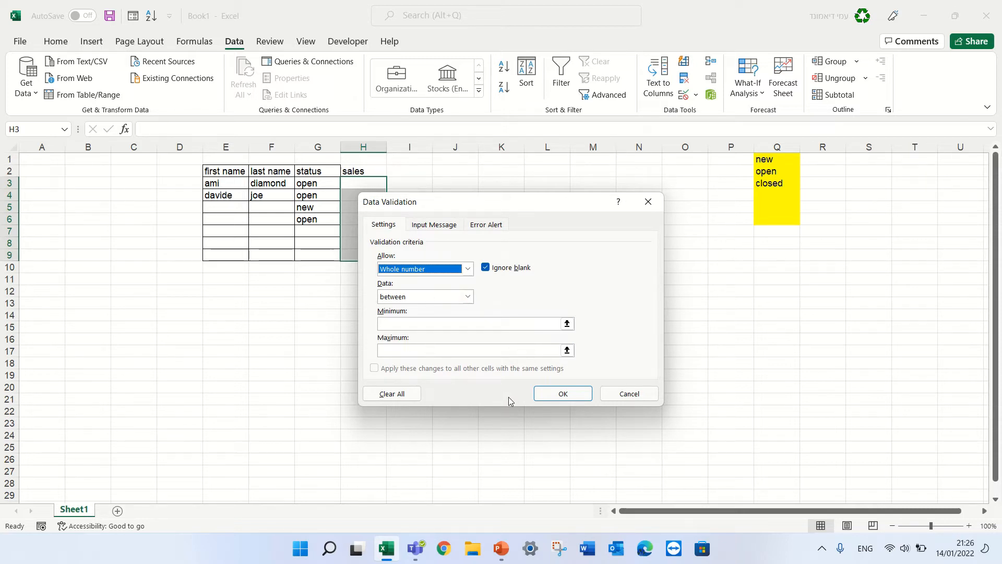
click(428, 322)
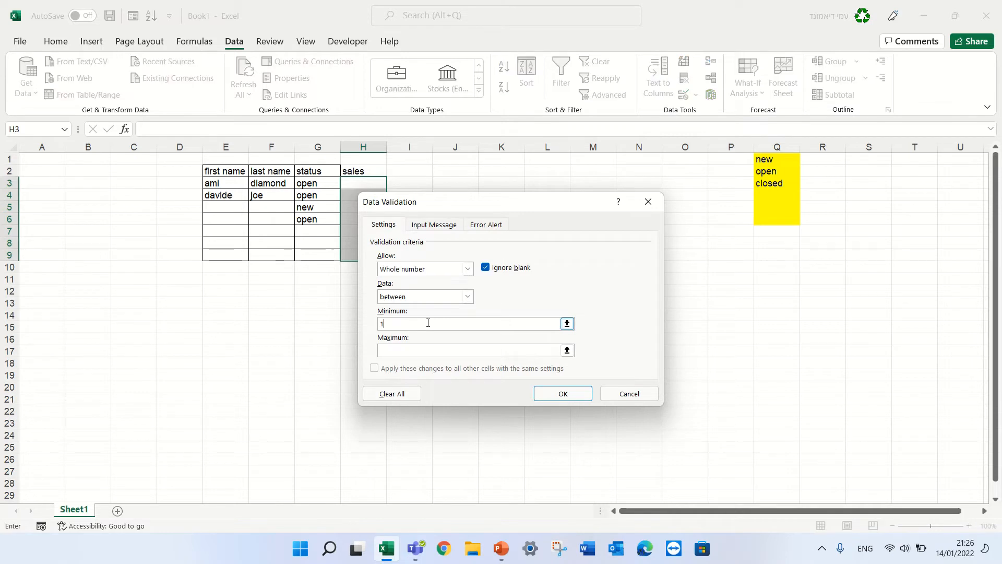
click(412, 349)
click(557, 392)
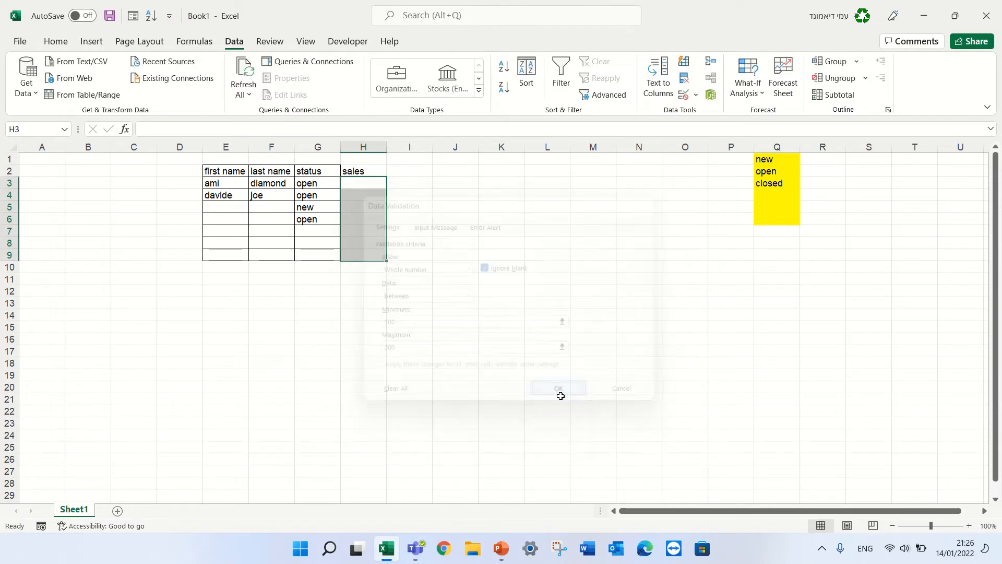
Enter 100 as the sales value in H3 and test the lower limit by trying 90 in H4.
click(367, 186)
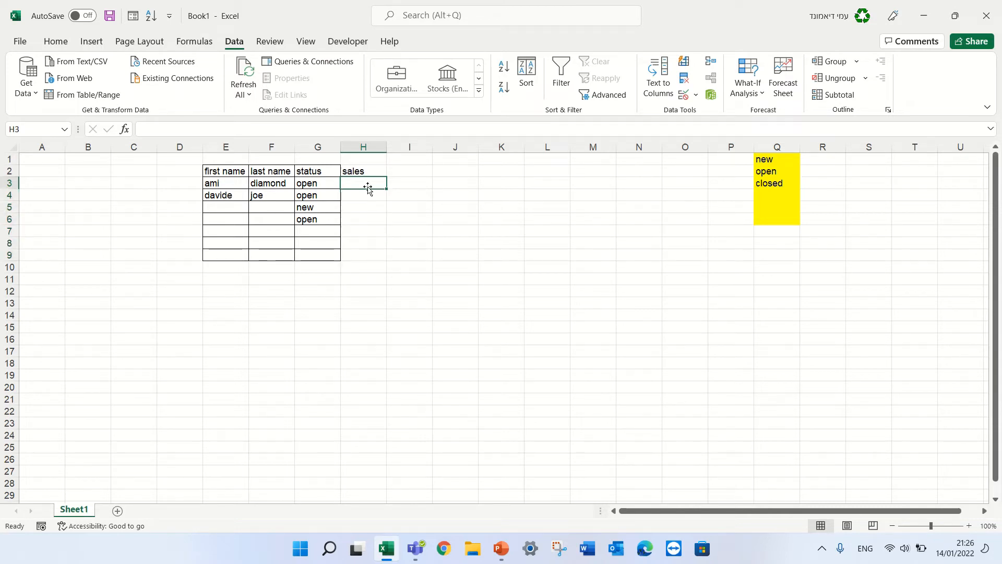
text(100)
key(Return)
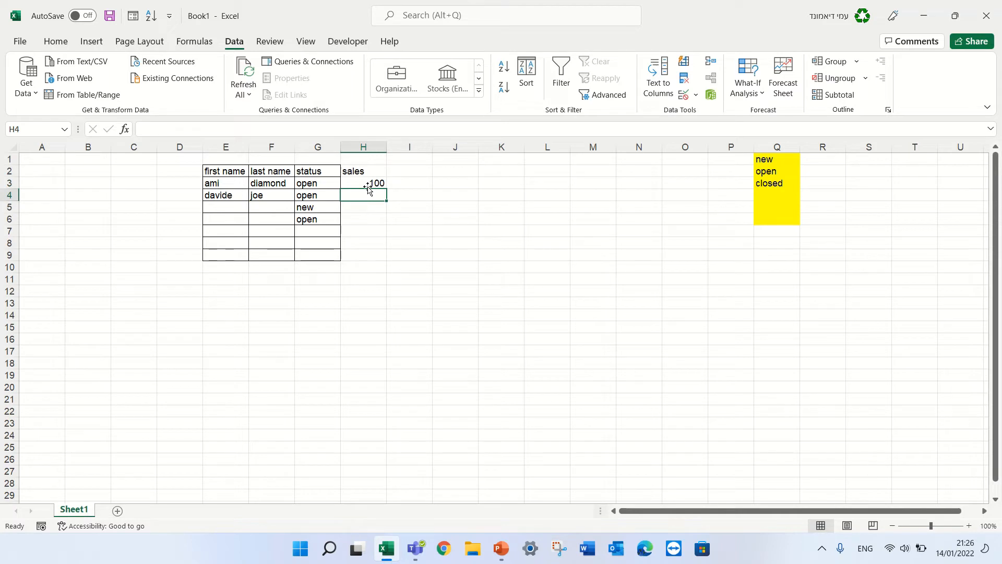
text(90)
key(Return)
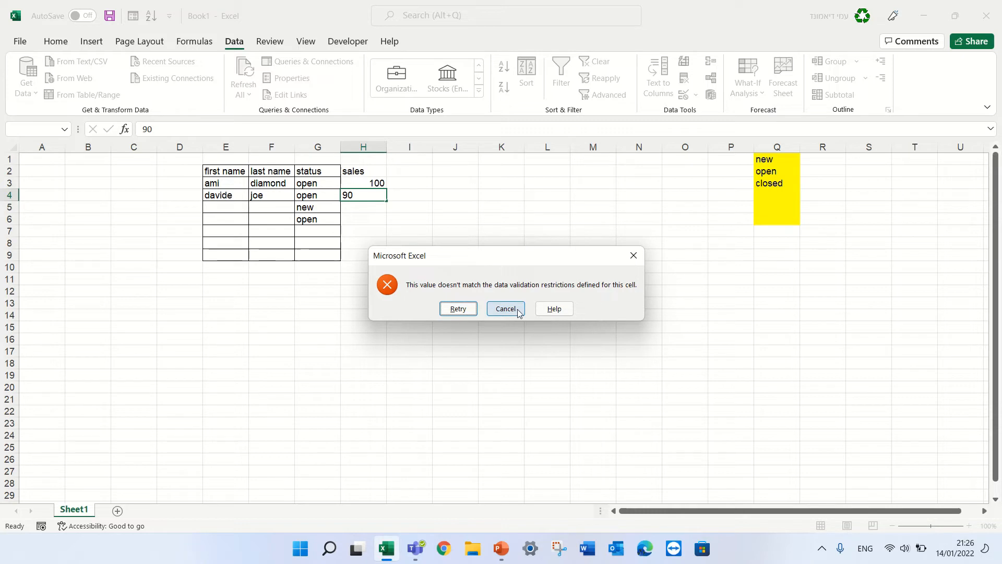
click(633, 256)
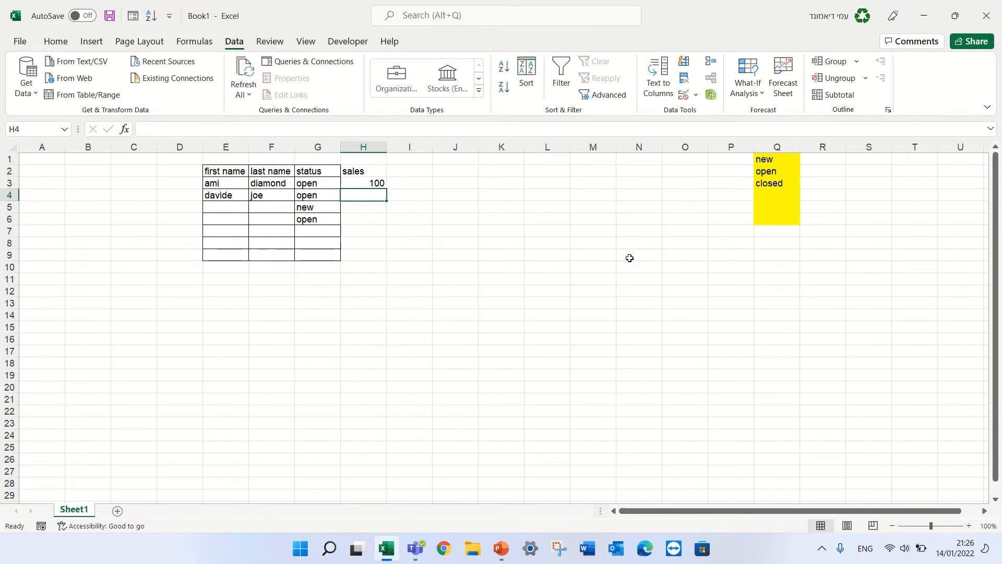
Enter 200 as the sales value in H4 and test the upper limit by trying 201 in H5.
text(200)
key(Return)
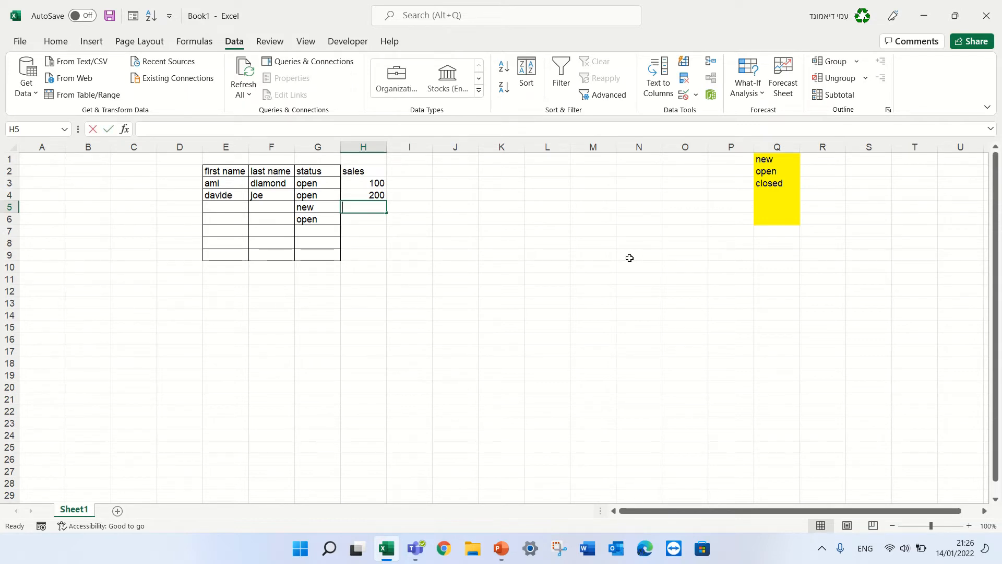
text(200)
key(BackSpace)
text(1)
key(Return)
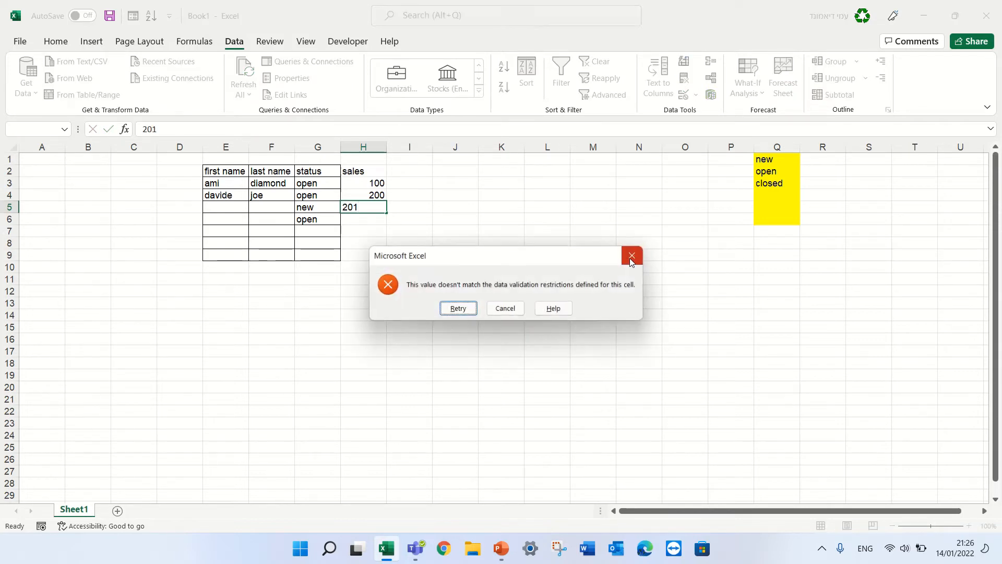
click(509, 310)
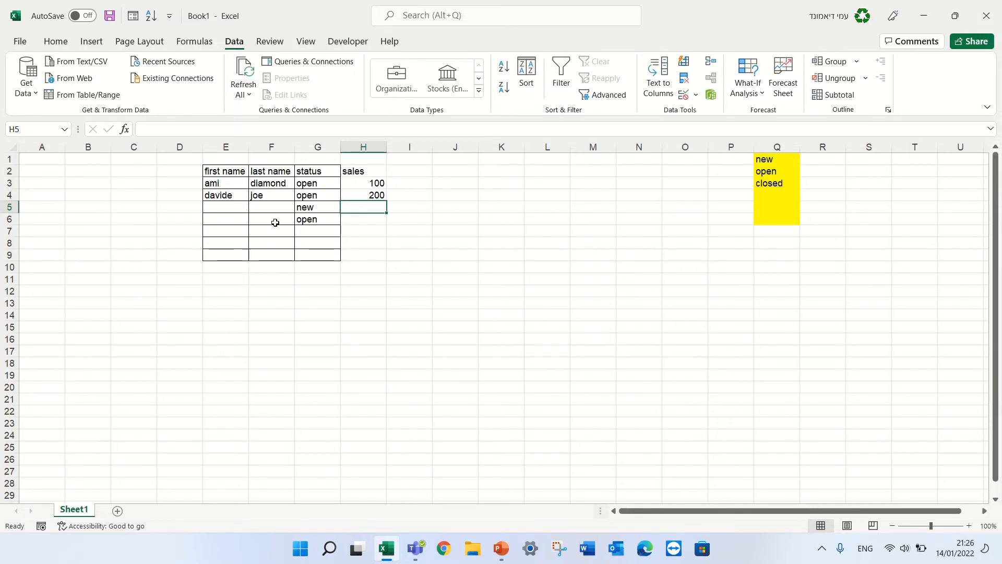
mouse_move(411, 26)
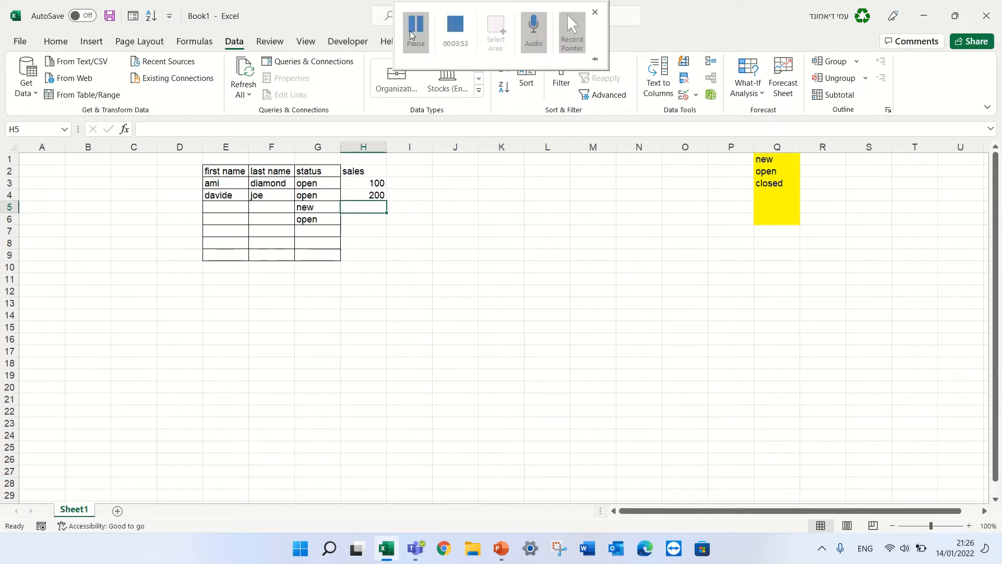